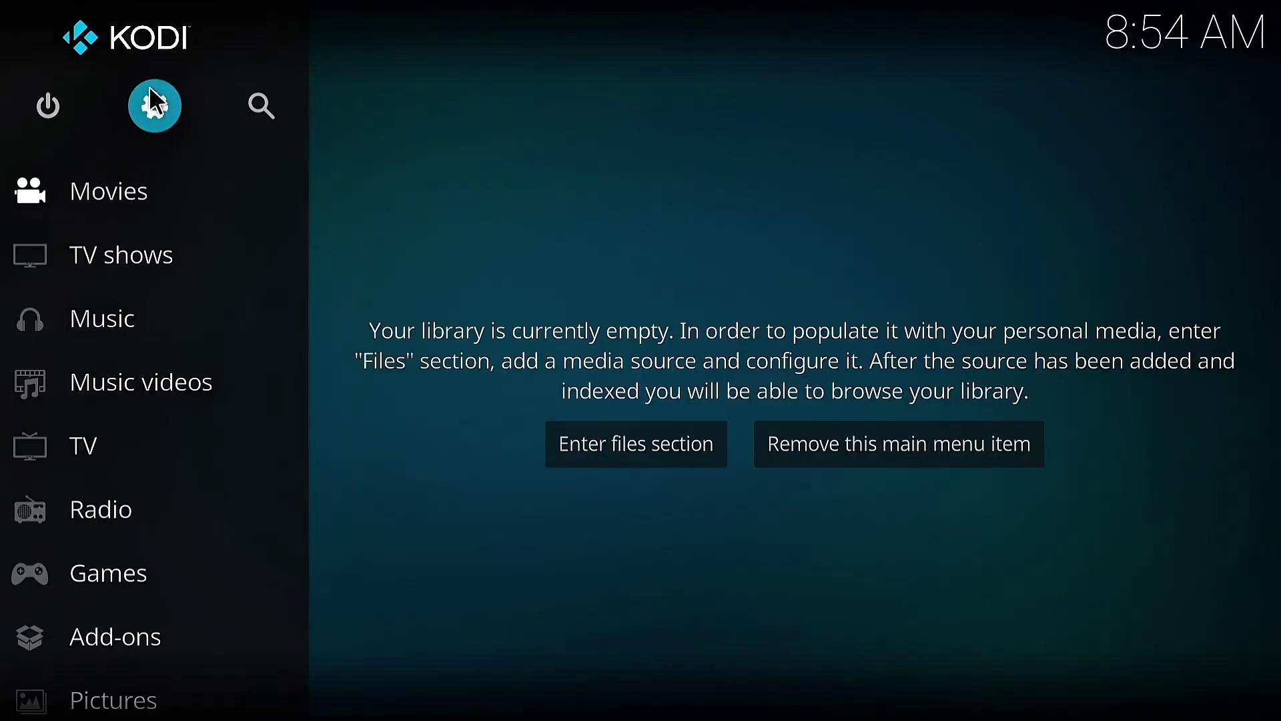
Enable Unknown sources in System > Add-ons, accept the warning, and return to System
click(155, 112)
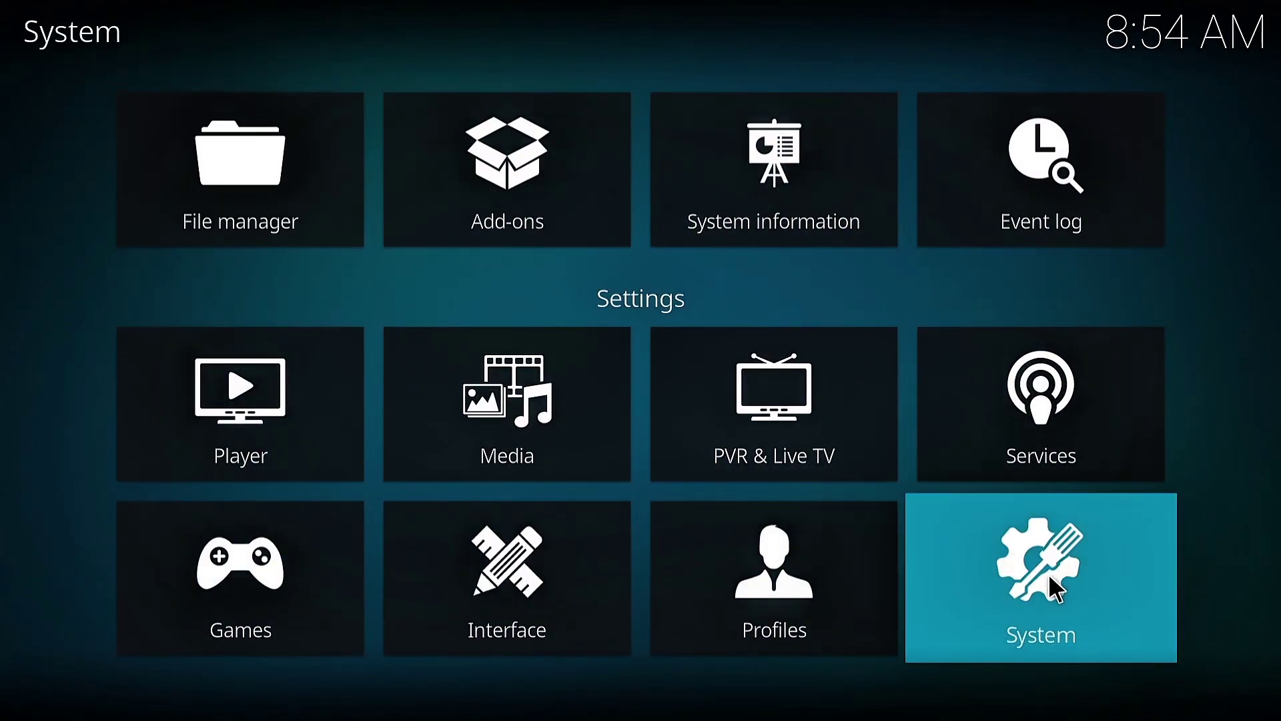
click(1057, 587)
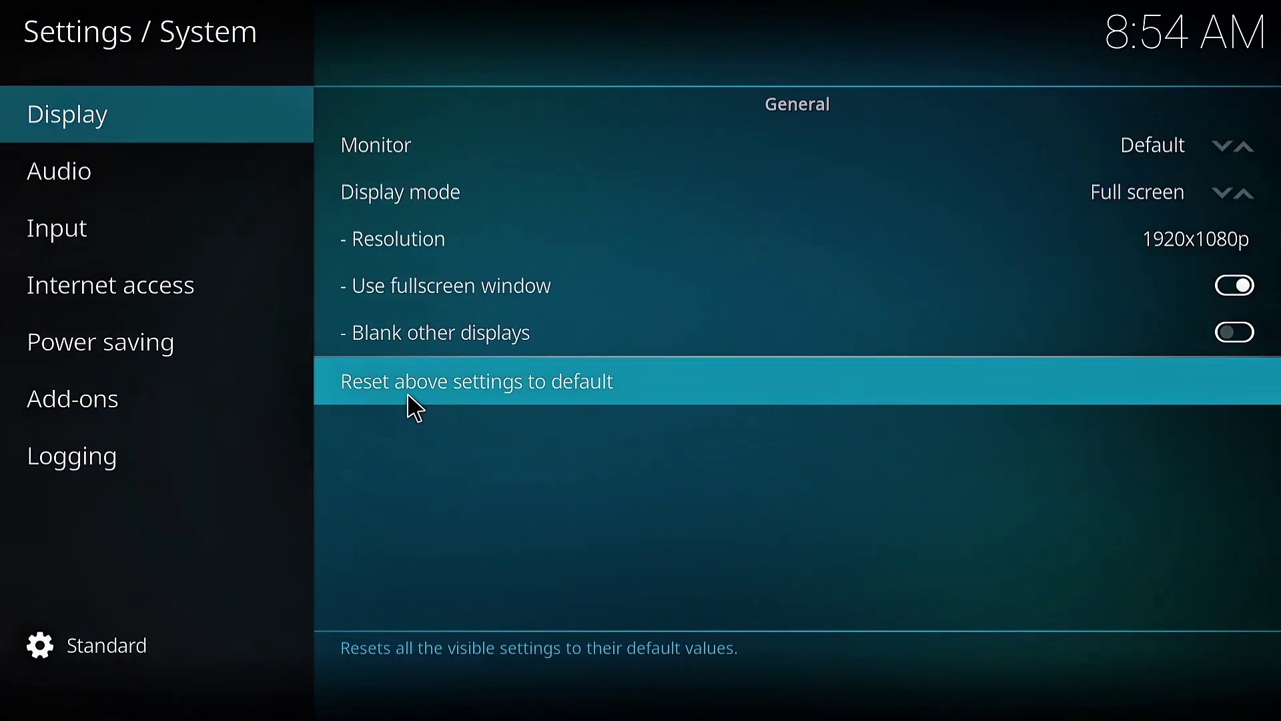
mouse_move(75, 401)
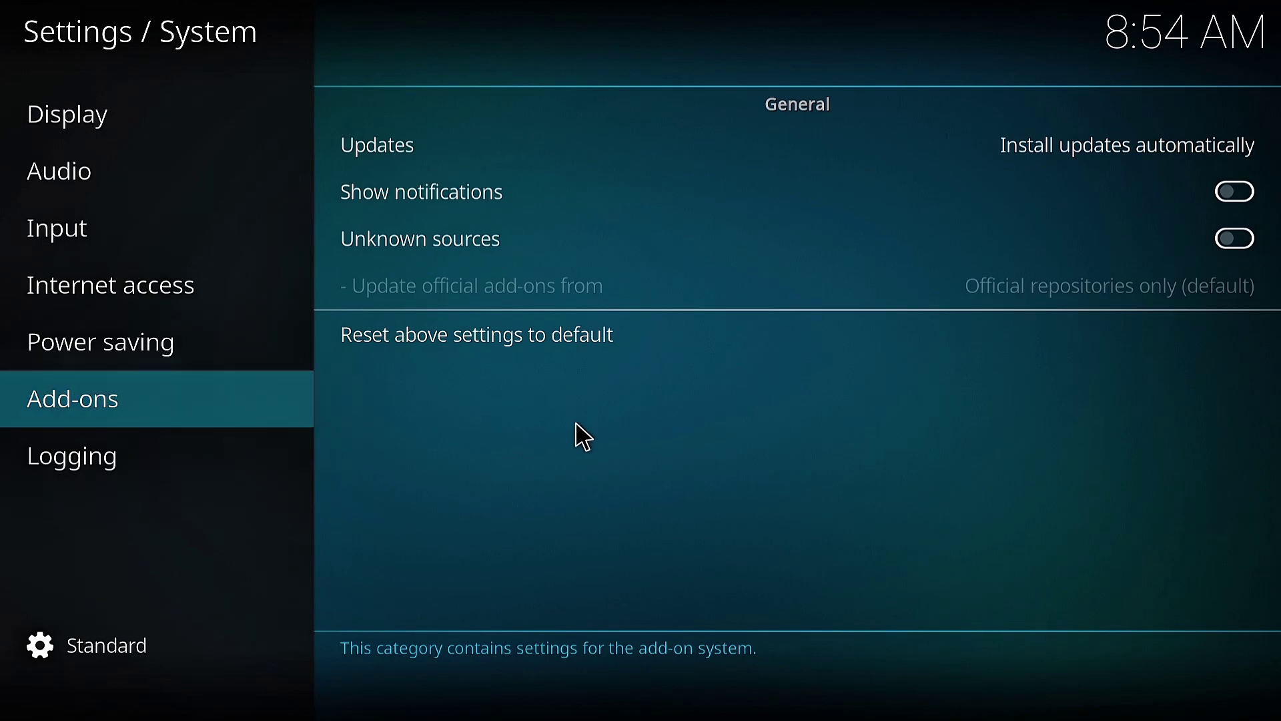
click(1232, 241)
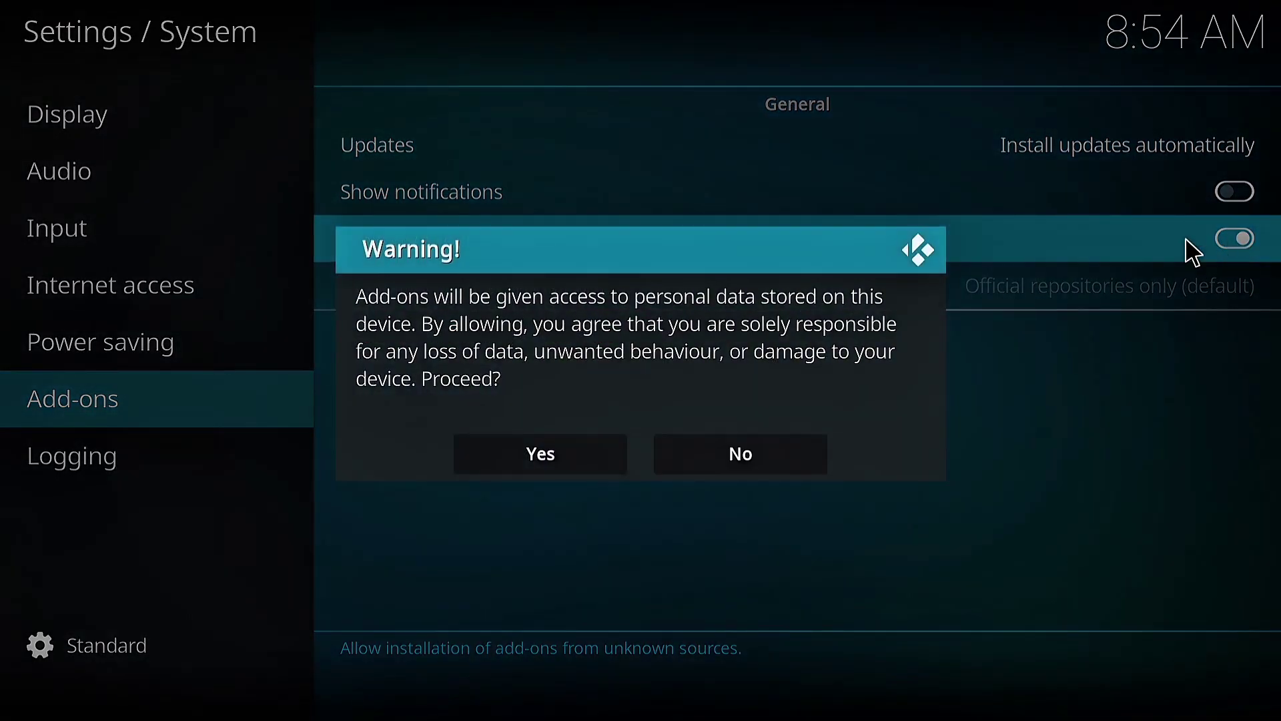
click(543, 456)
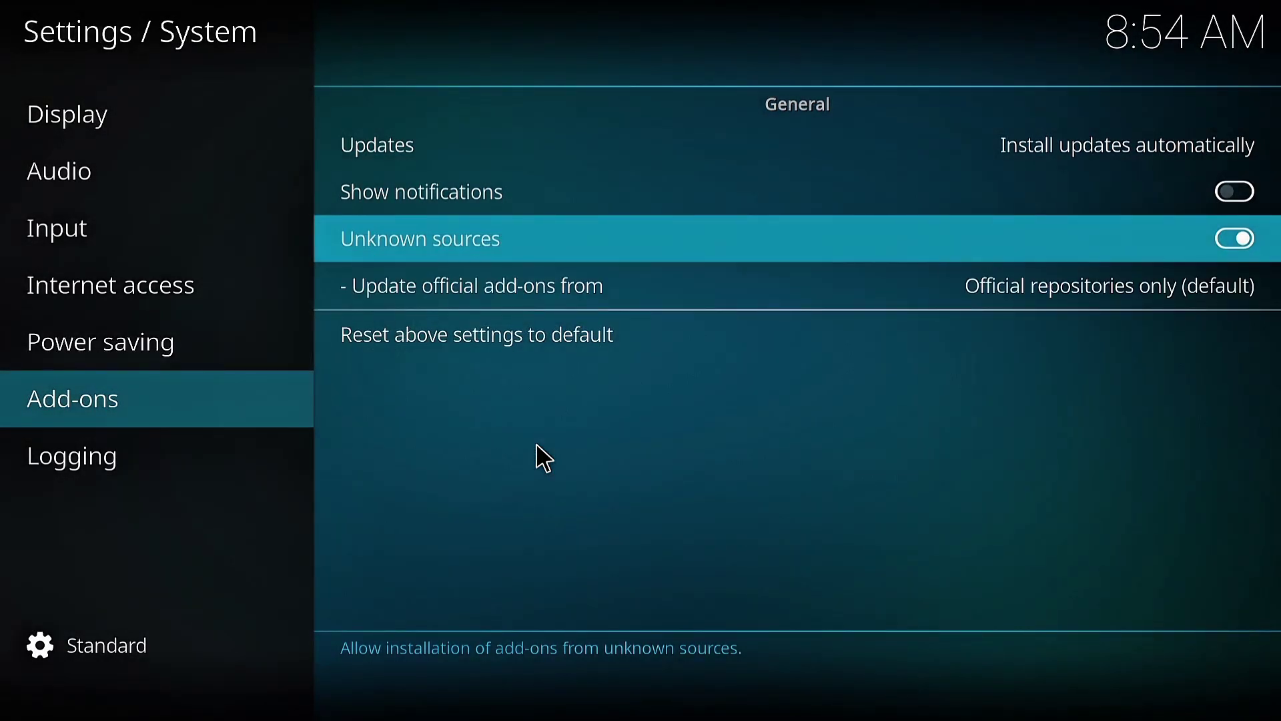
right_click(537, 445)
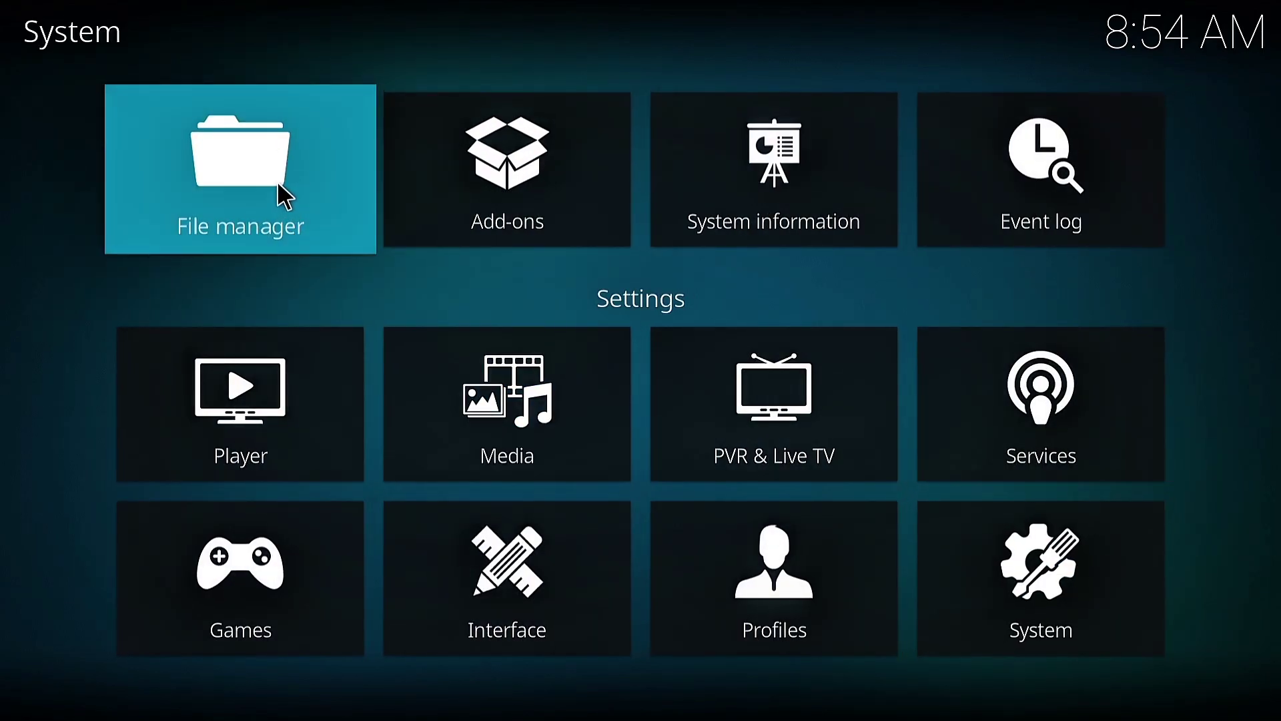
click(278, 183)
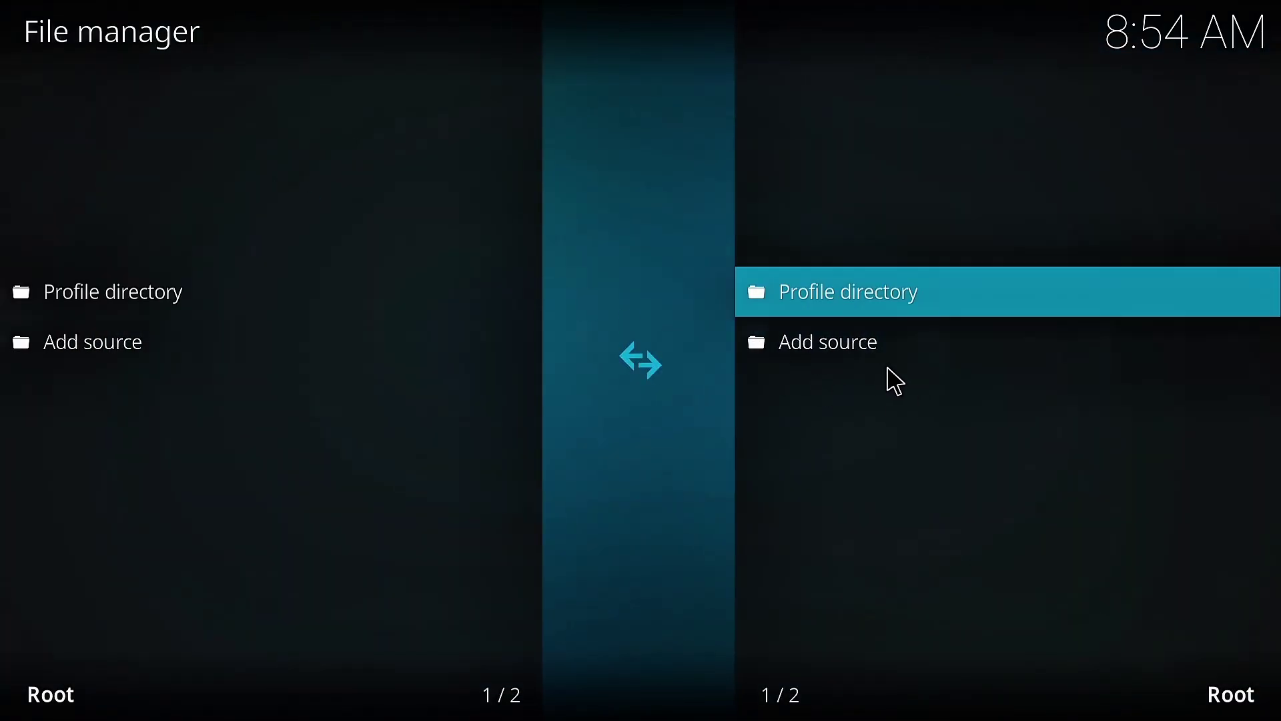
click(842, 345)
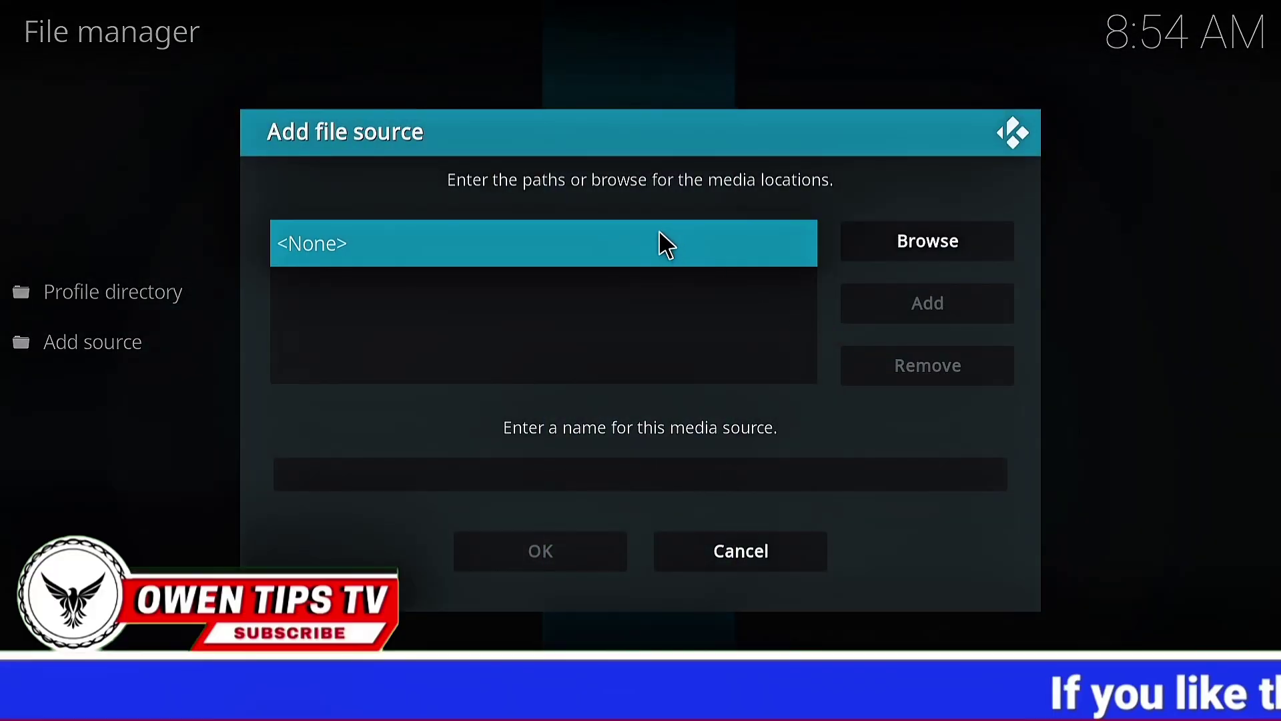
click(625, 238)
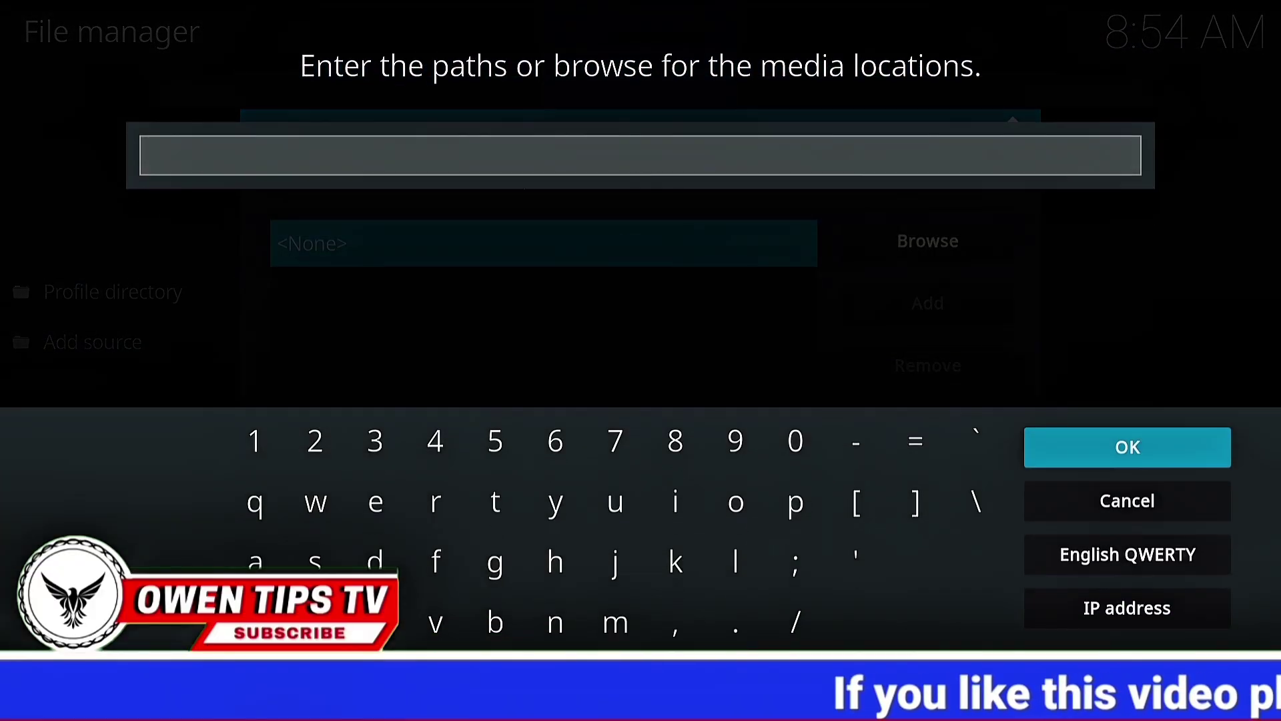
text(https://funstersplace.net/funs)
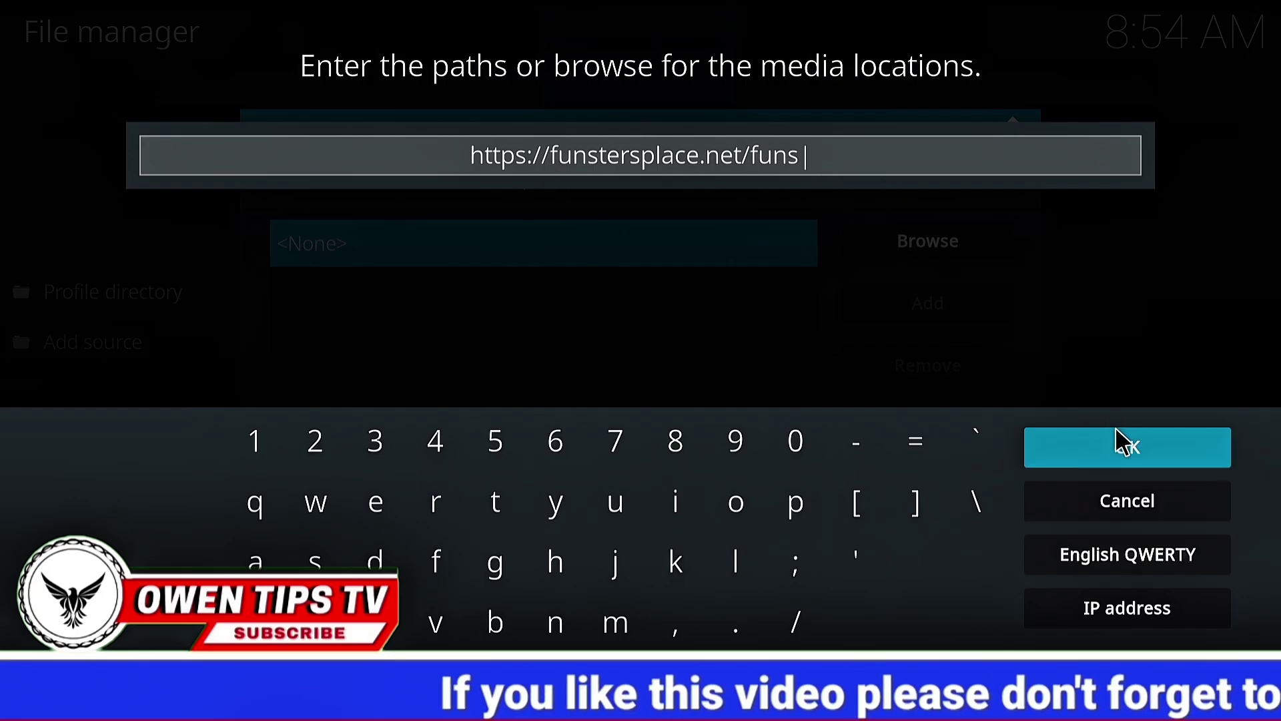
click(1119, 452)
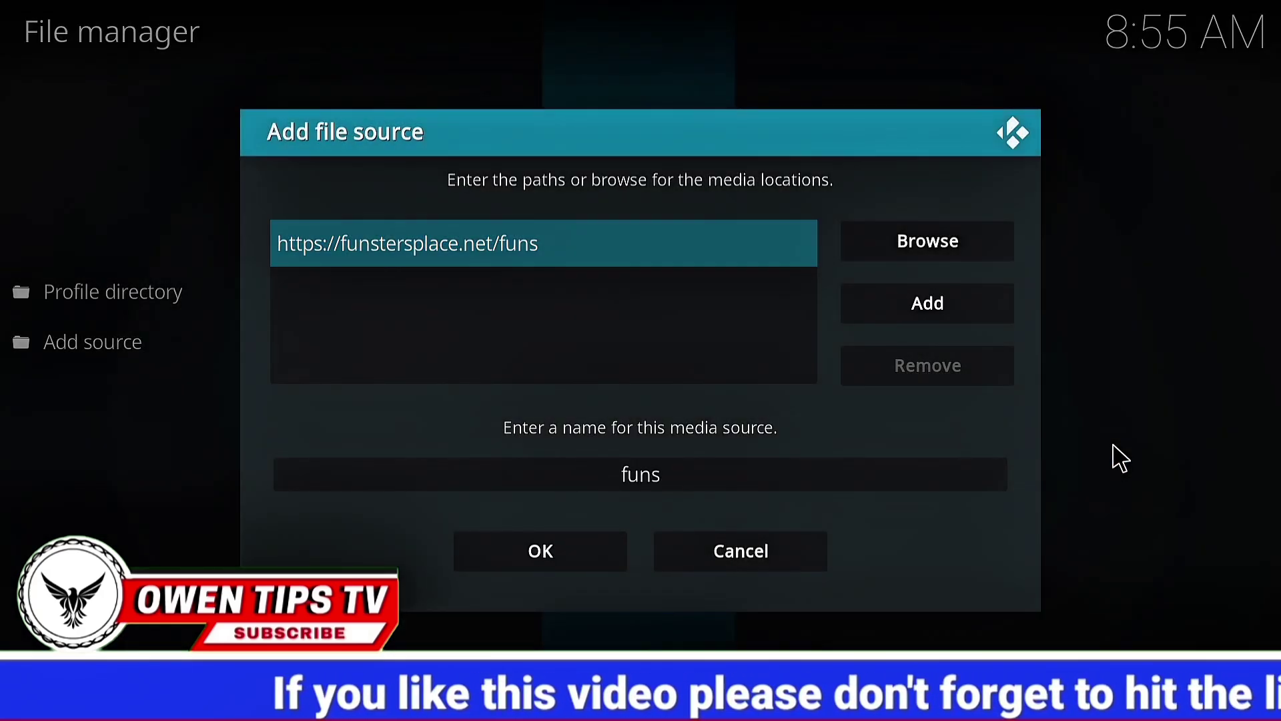
click(537, 548)
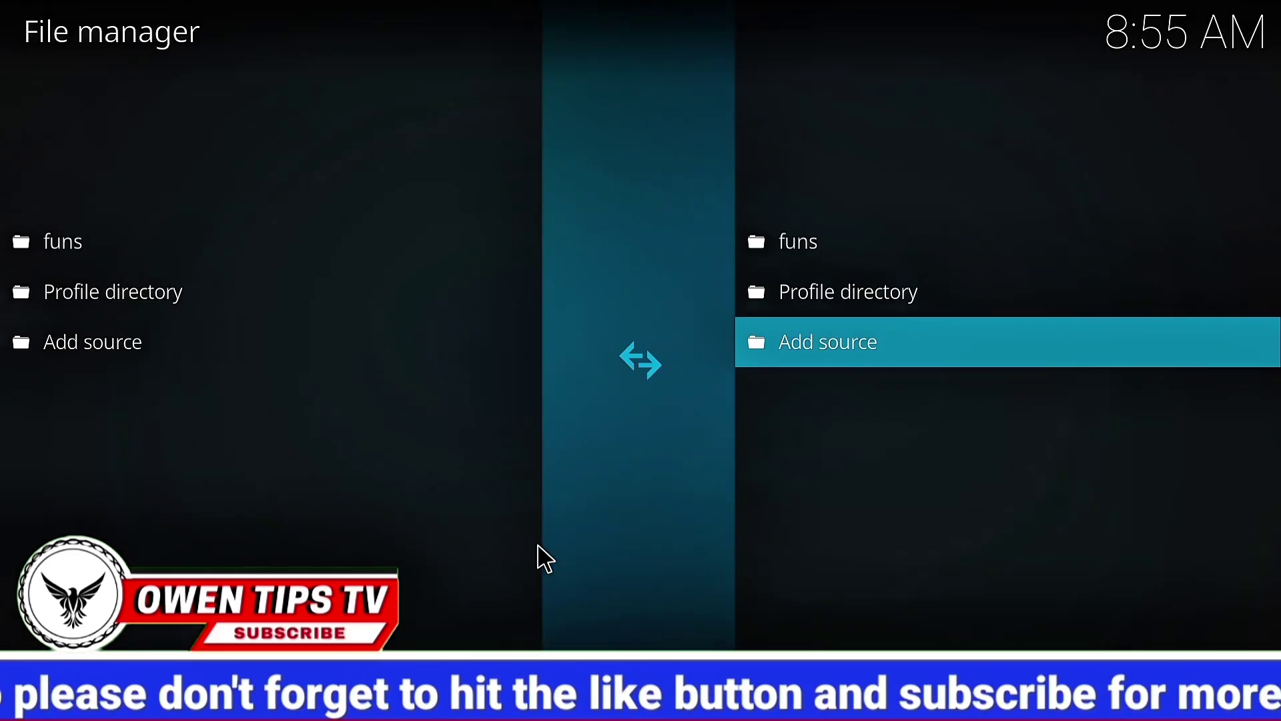
key(Escape)
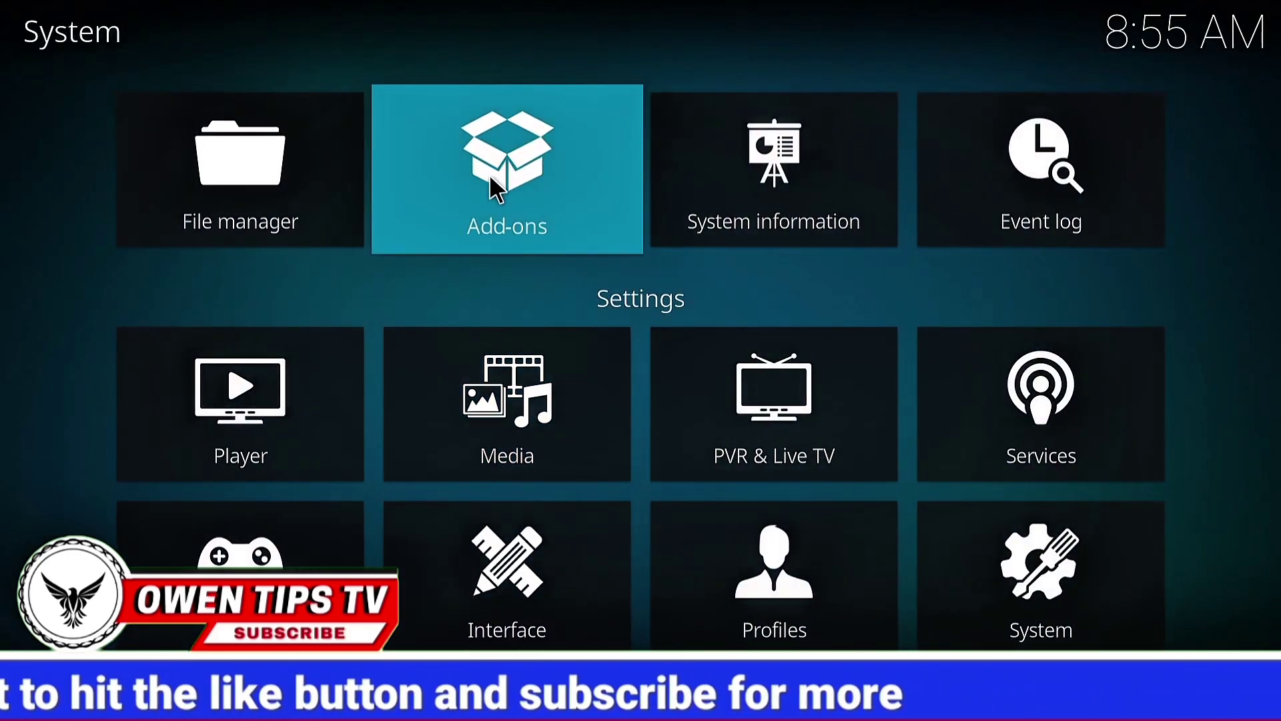
Install repository.funstersplace-0.3.zip from the funs source using Install from zip file
click(511, 176)
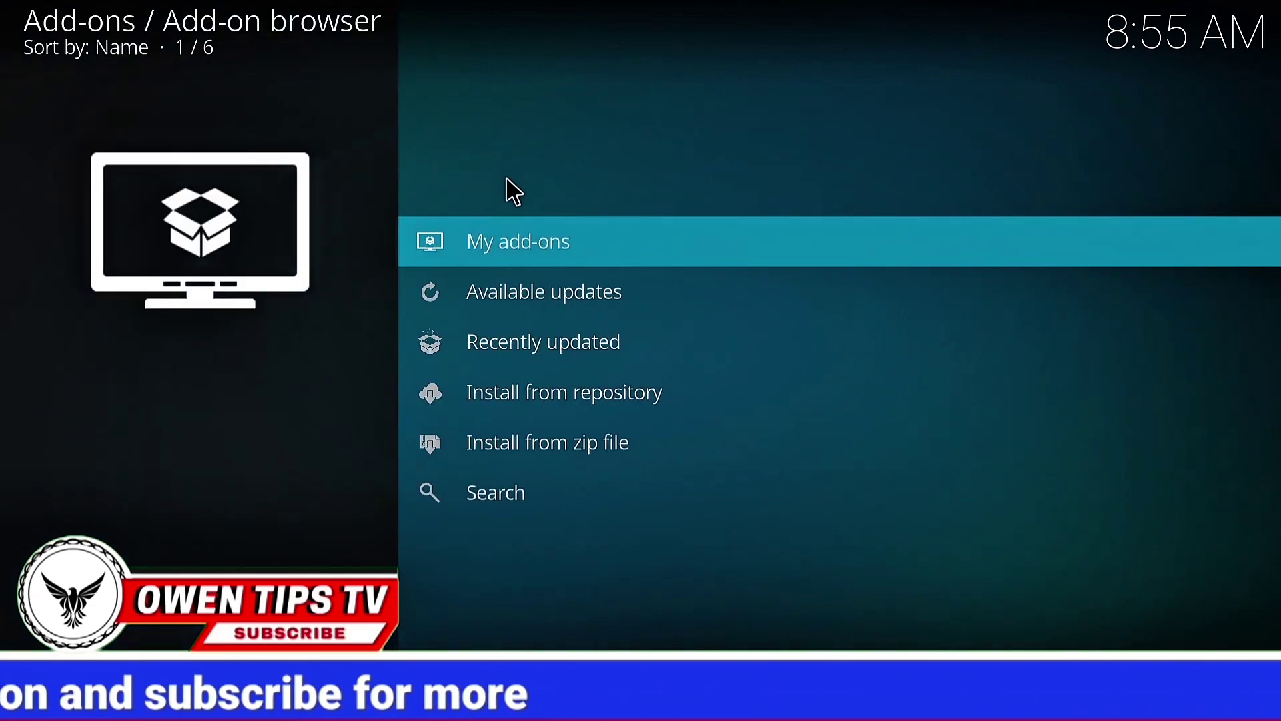
click(631, 435)
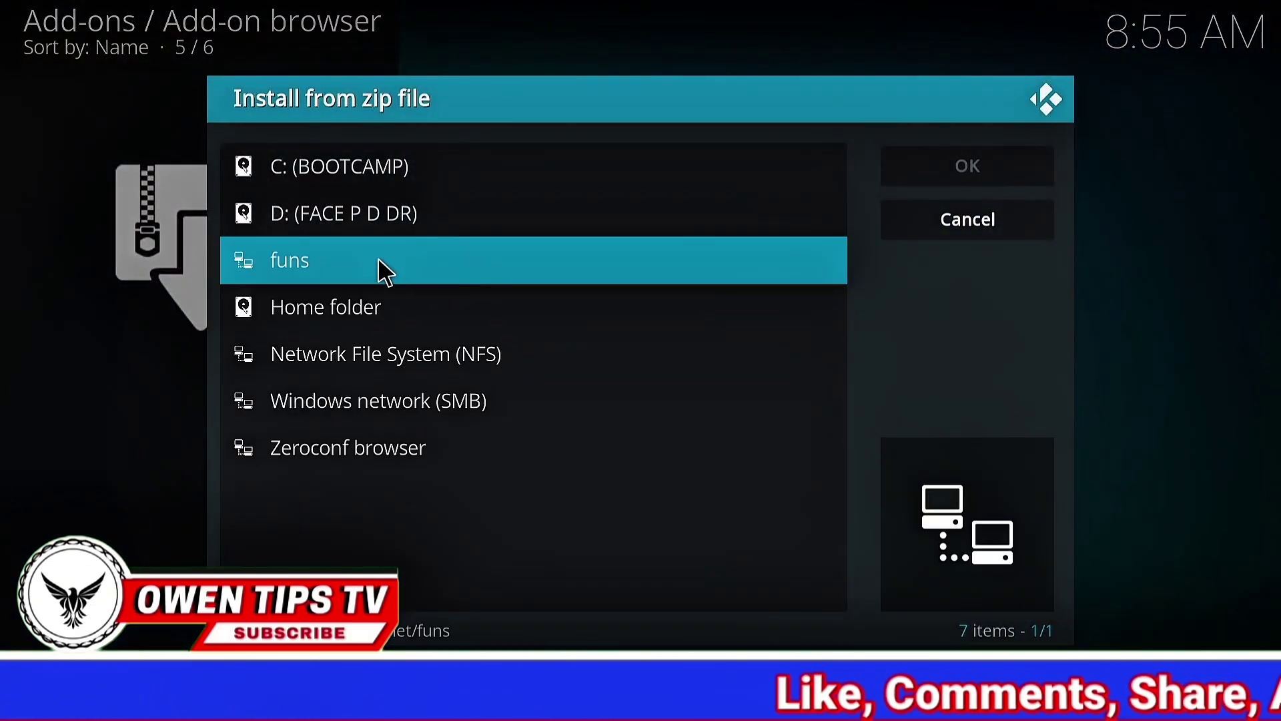
click(325, 268)
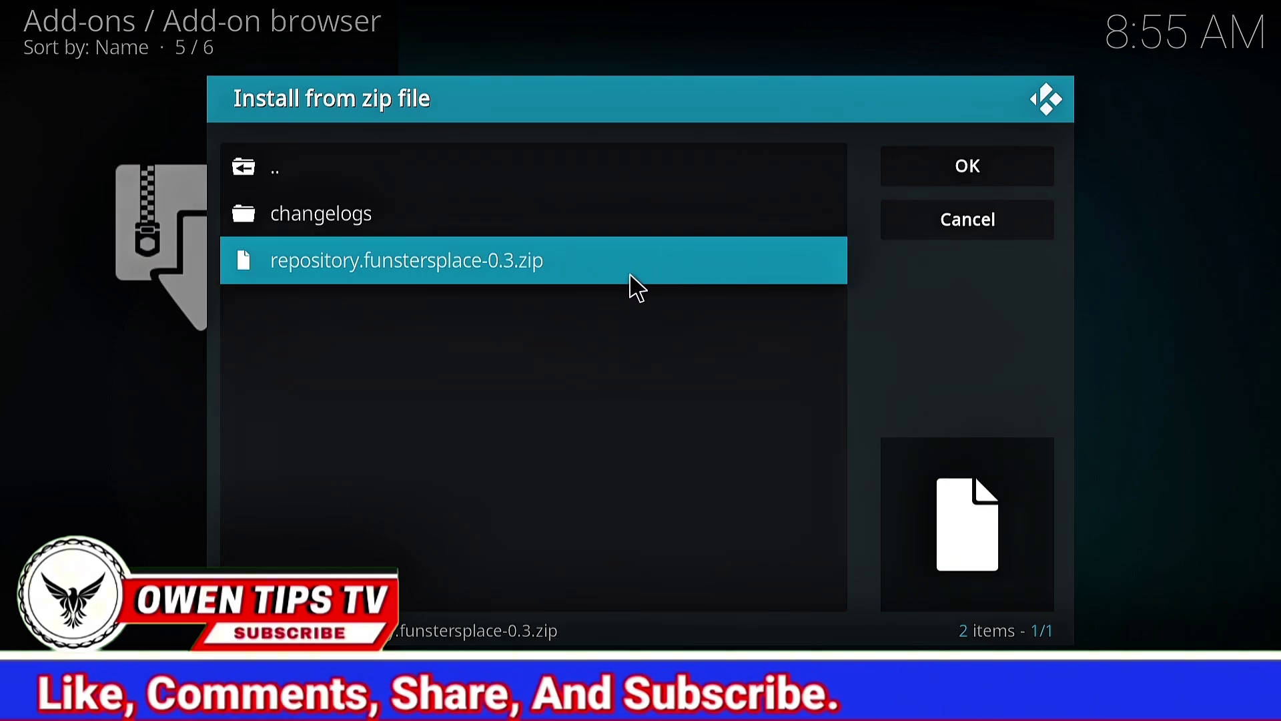
click(628, 273)
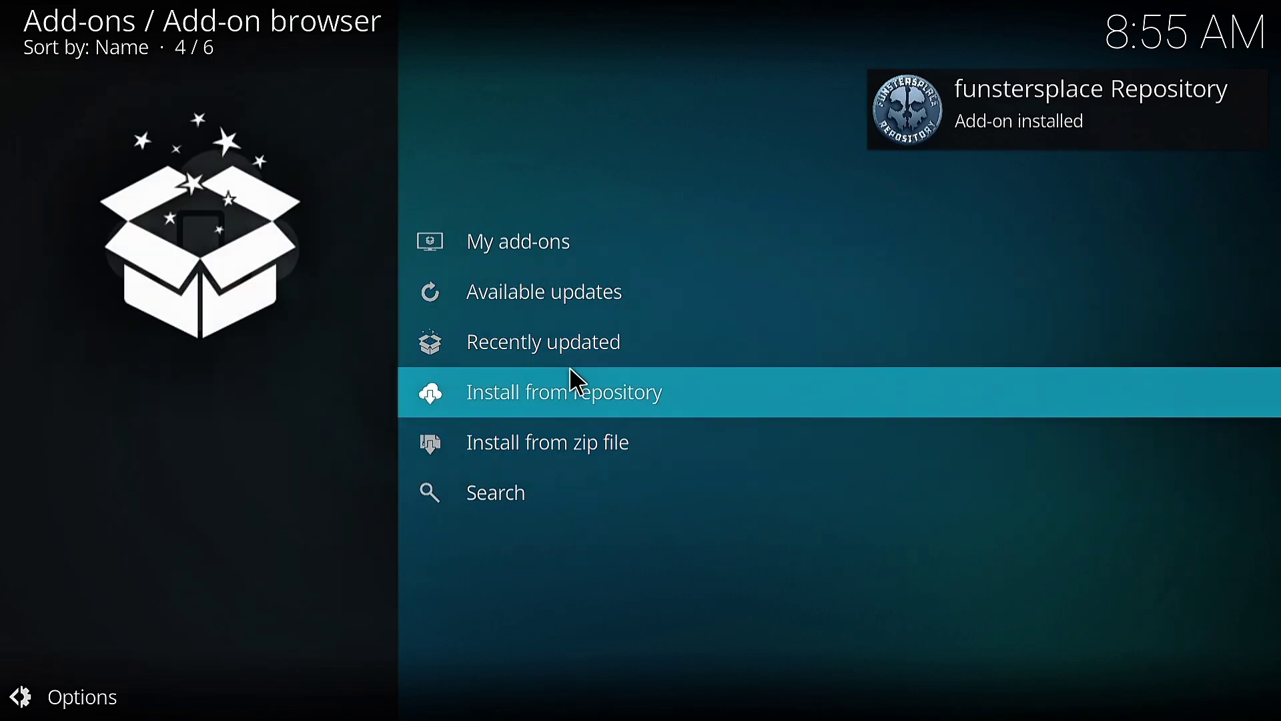
Install Funswizard from the funstersplace Repository's Program add-ons
click(678, 405)
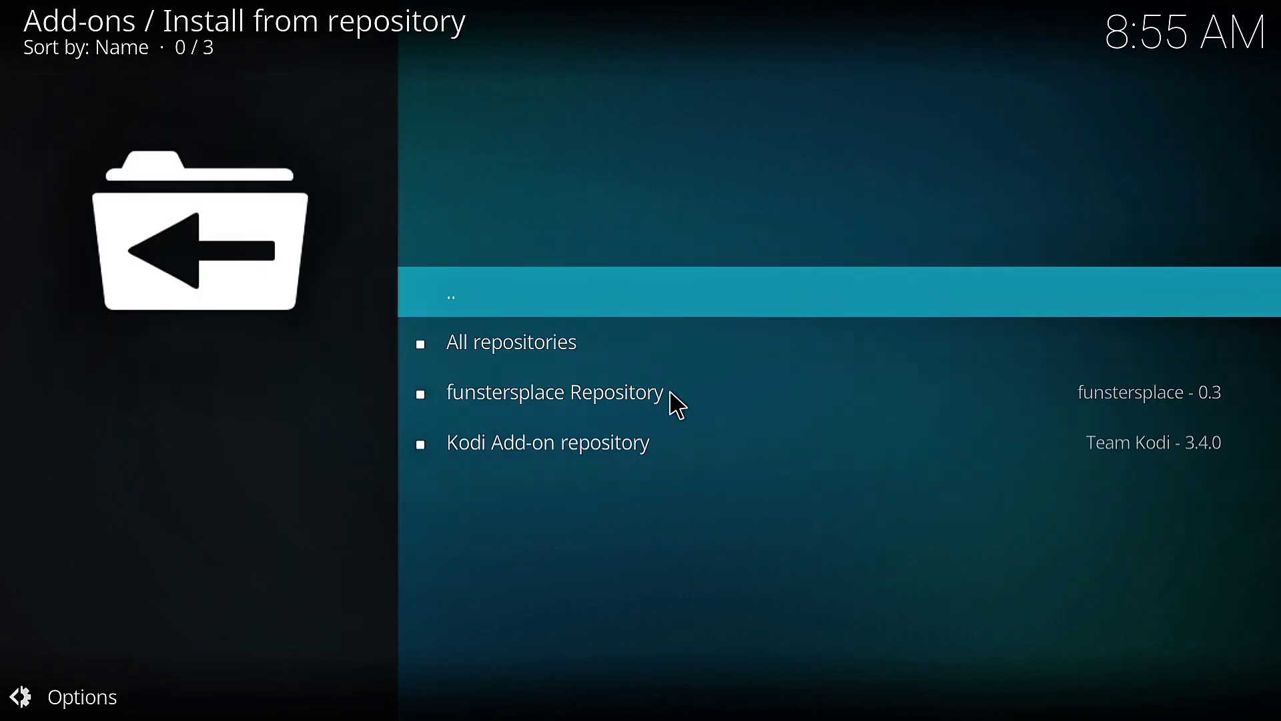
click(614, 382)
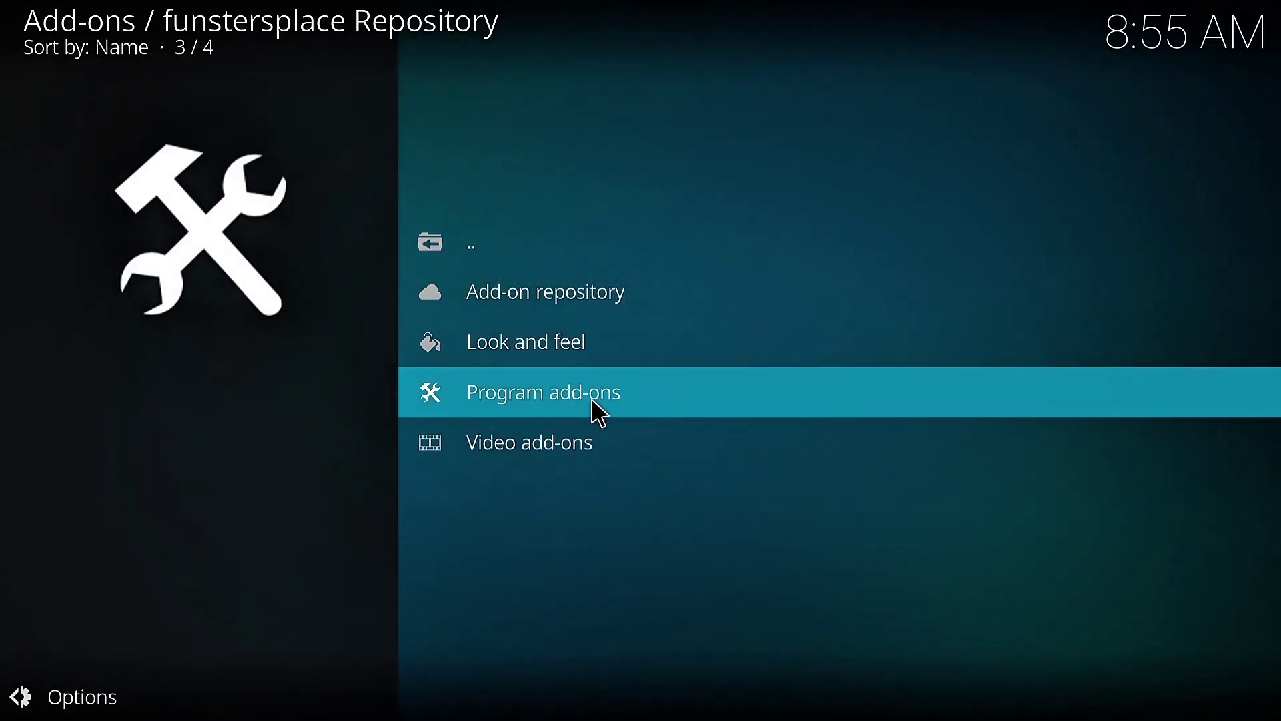
click(659, 402)
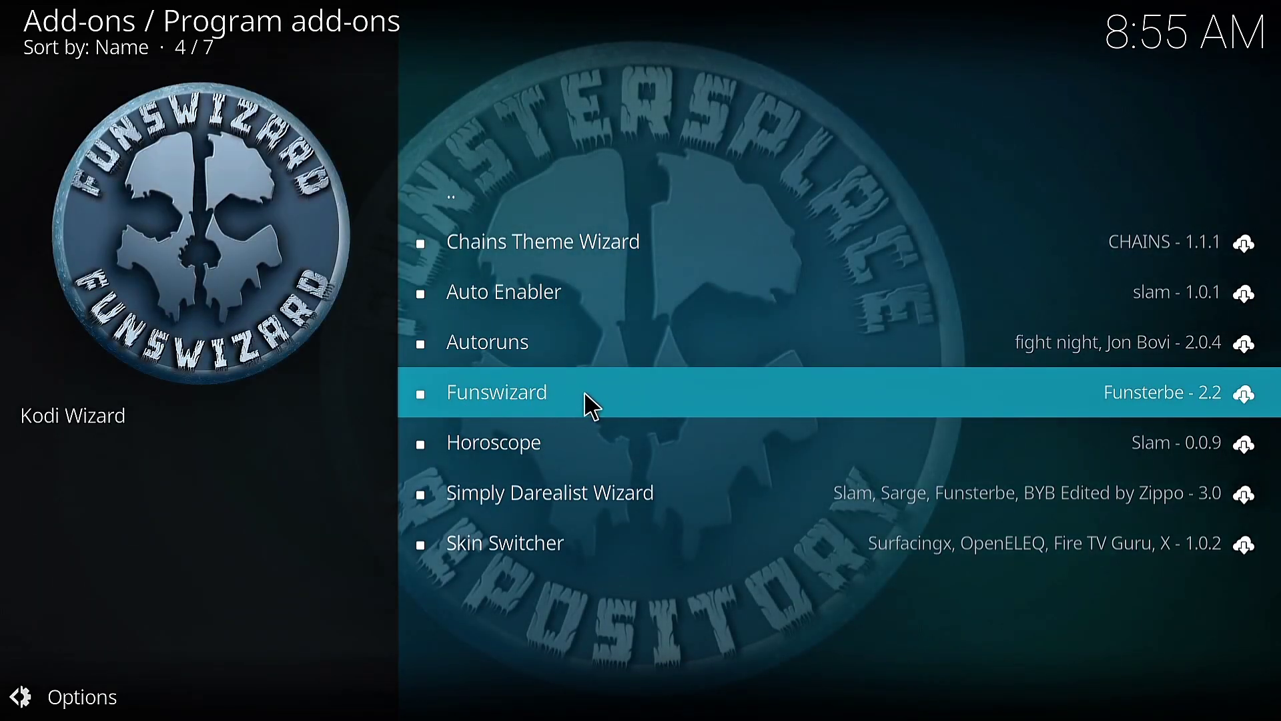
click(585, 392)
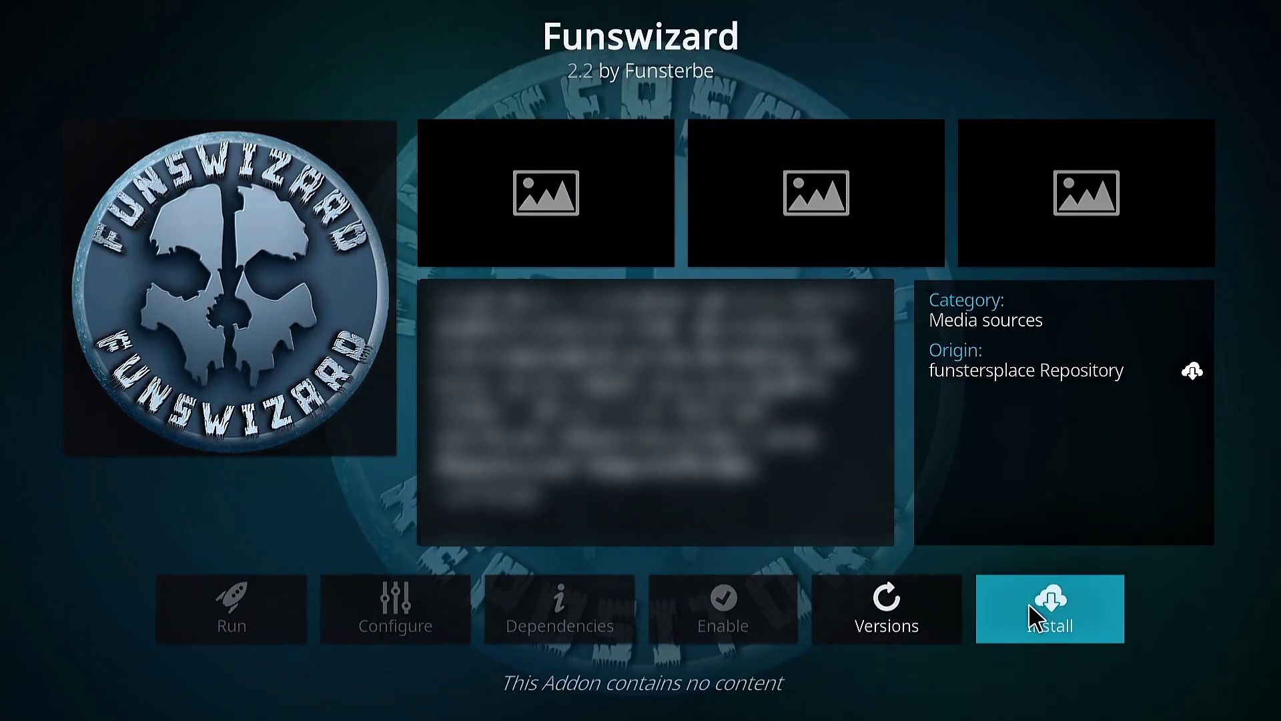
click(1033, 609)
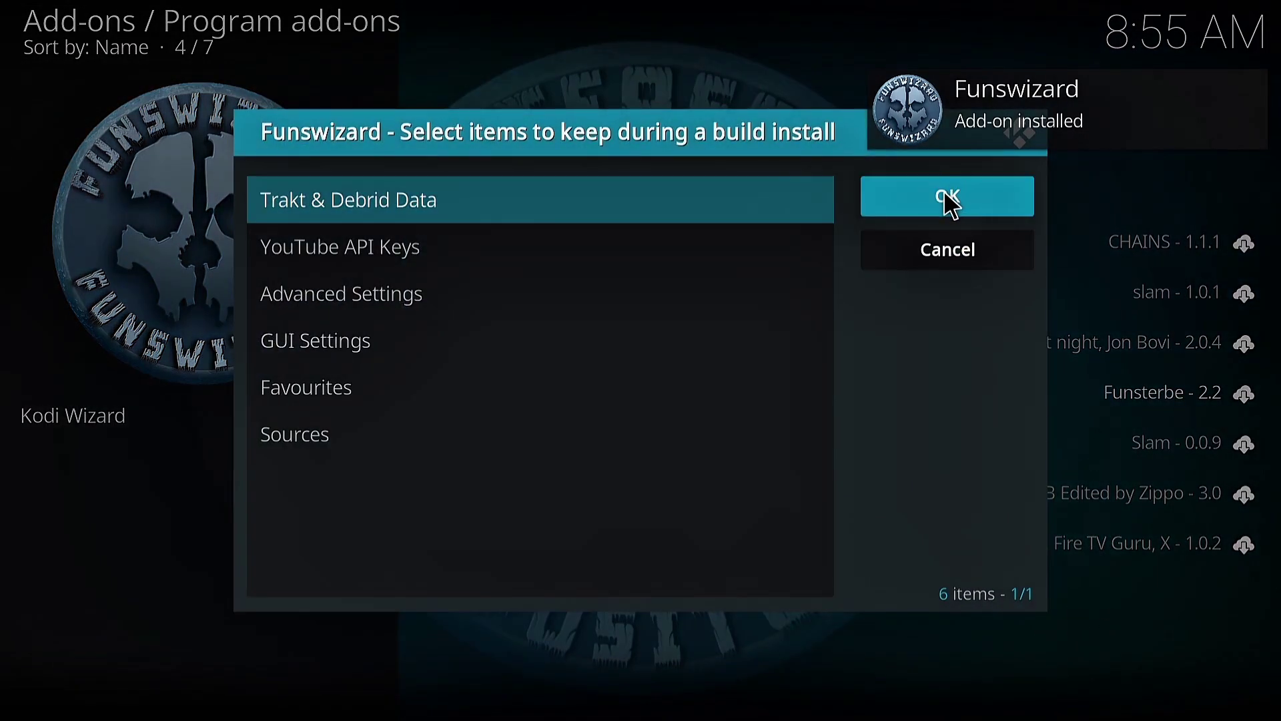
Keep the default items, dismiss the welcome notes, and agree to install a build now
click(956, 212)
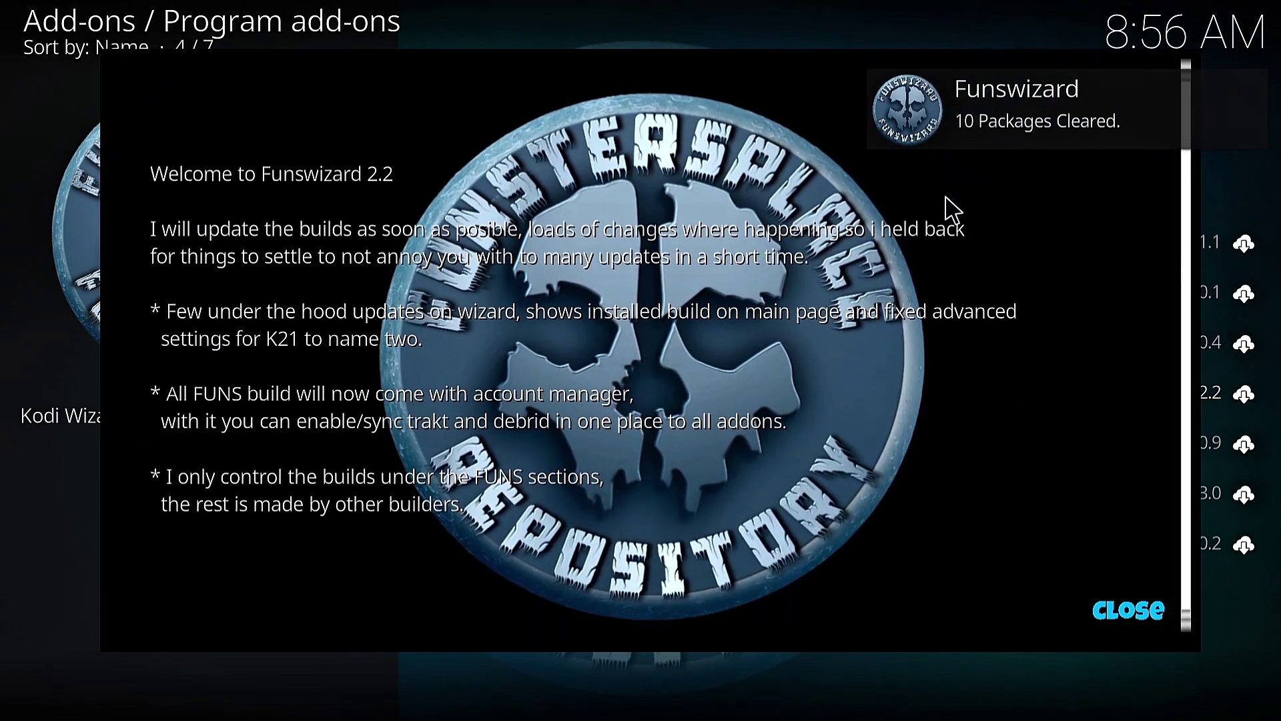
click(1129, 611)
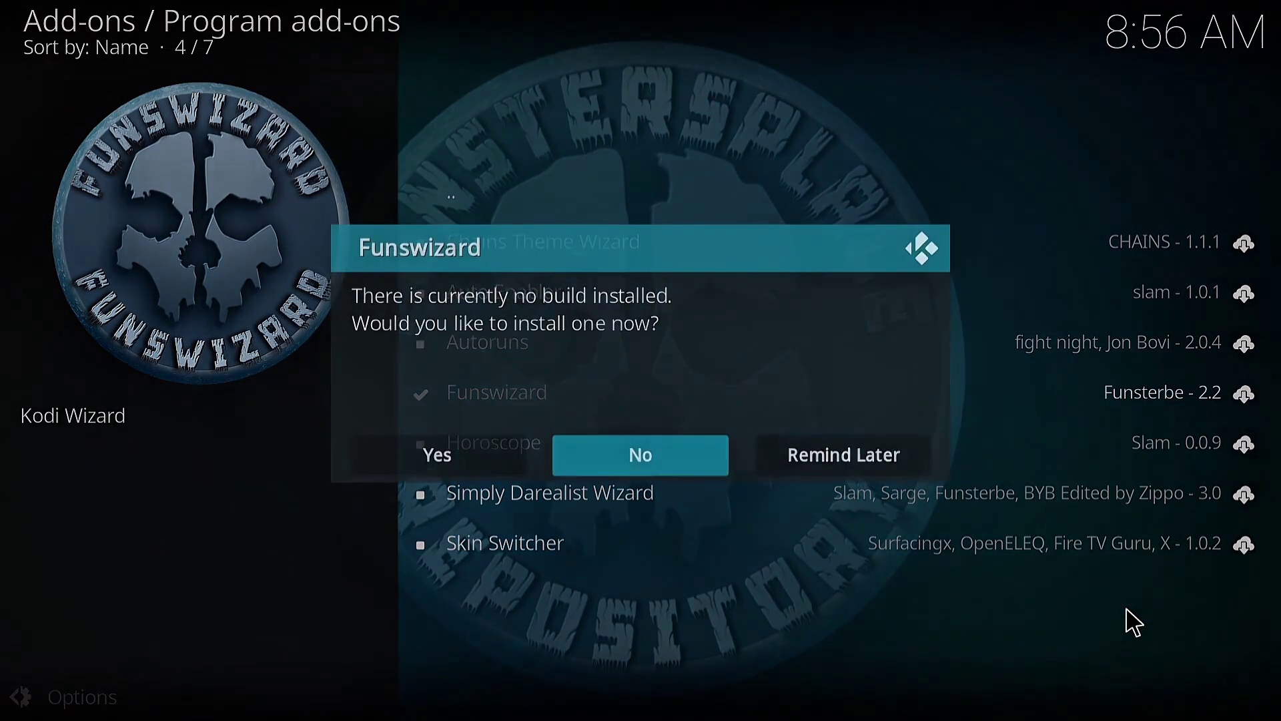
click(433, 456)
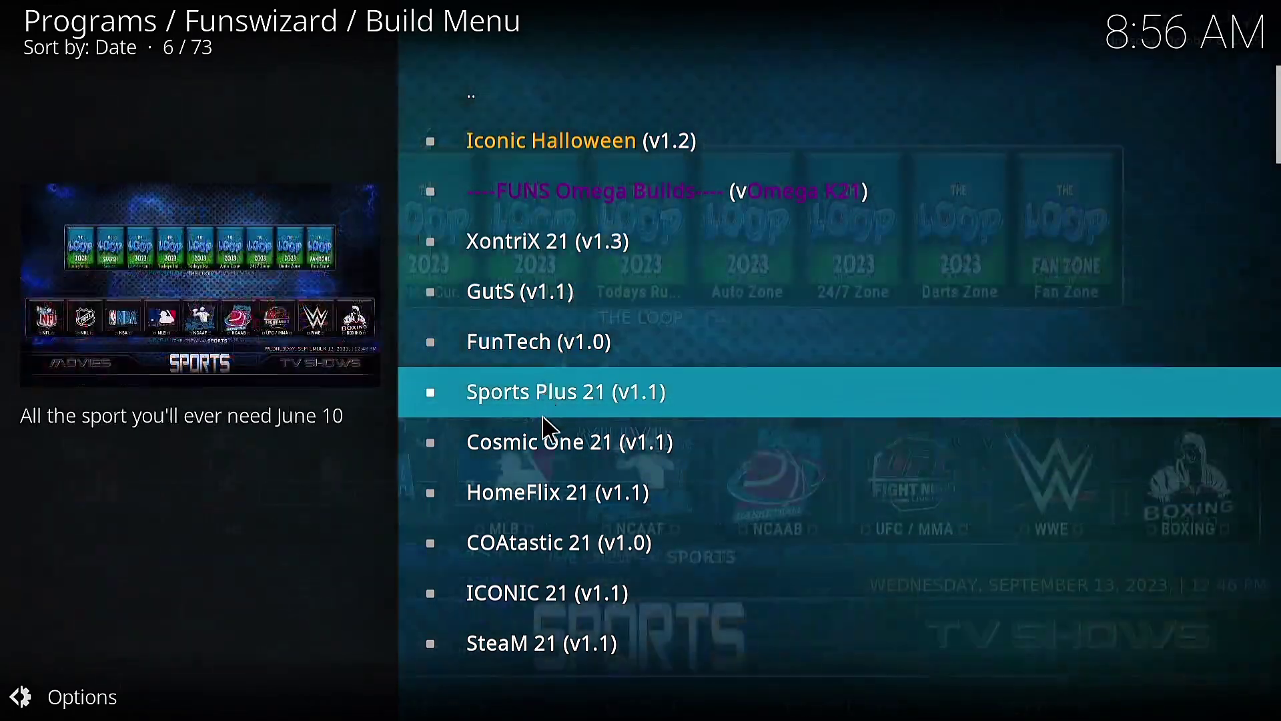
Pick Sith (v1.3) in the Build Menu and confirm to start its 163MB download
scroll(549, 434, down, 11)
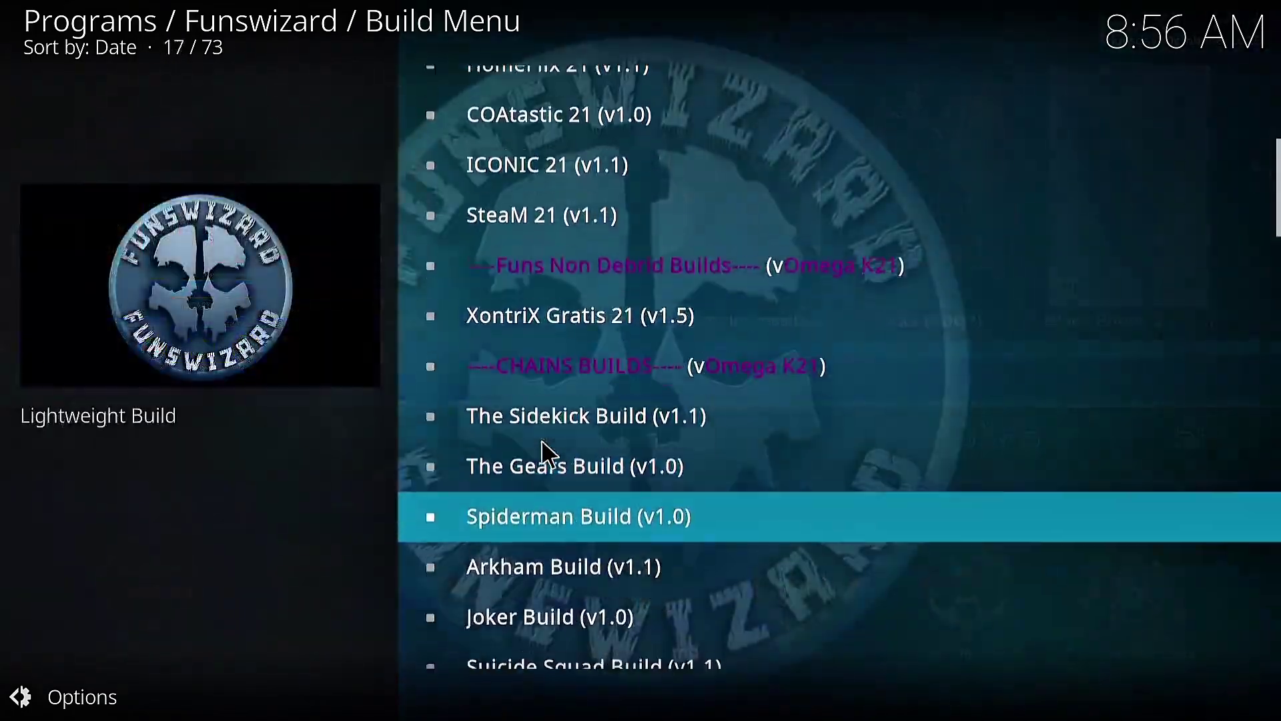
scroll(548, 456, down, 11)
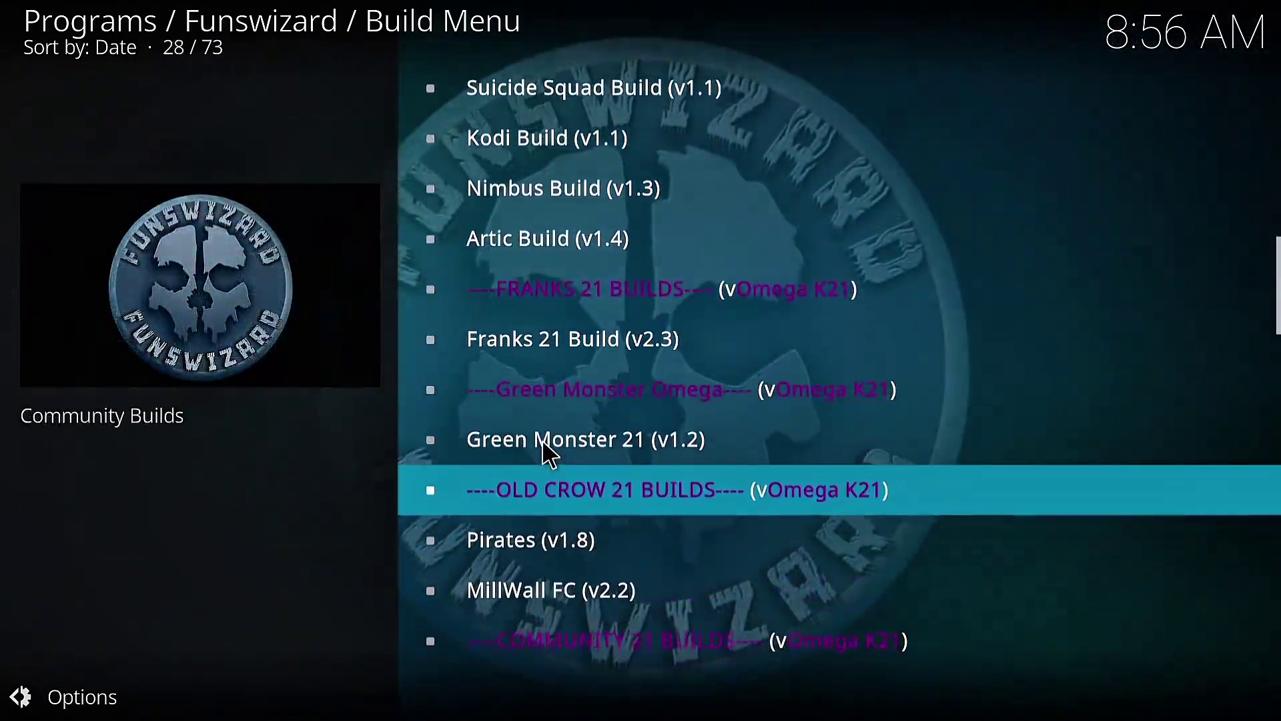
scroll(548, 456, down, 8)
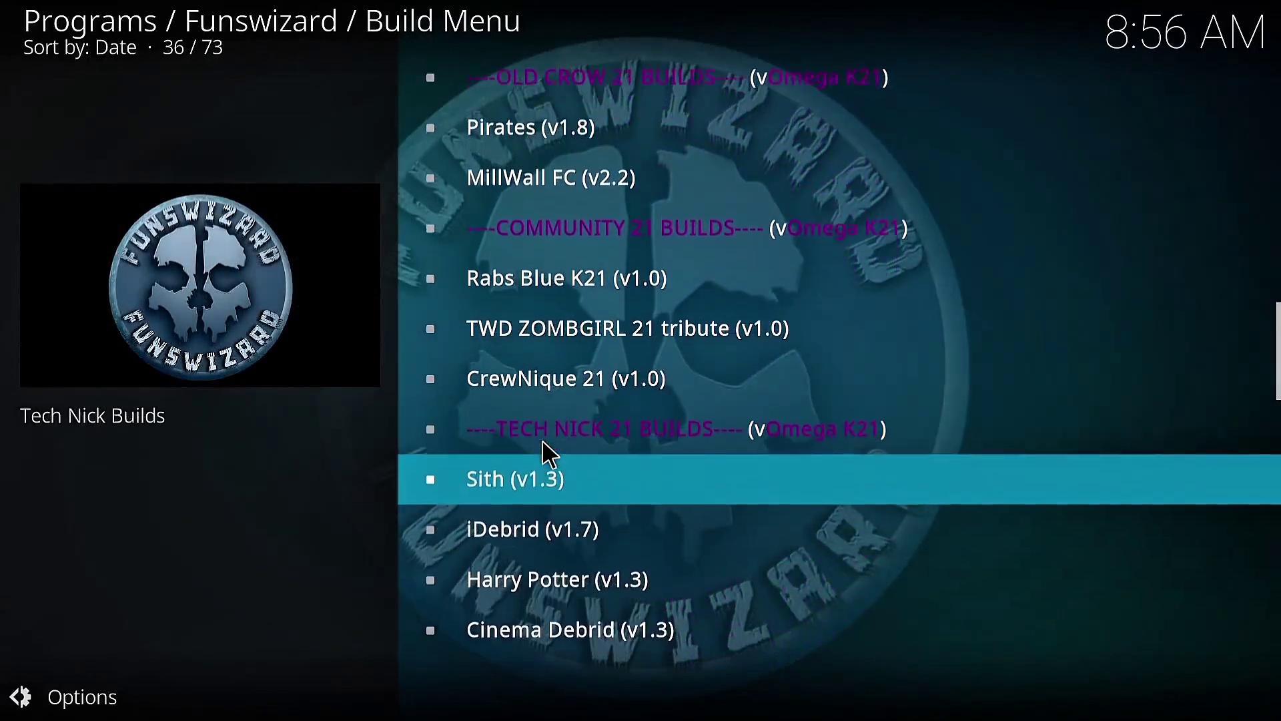
scroll(544, 443, down, 1)
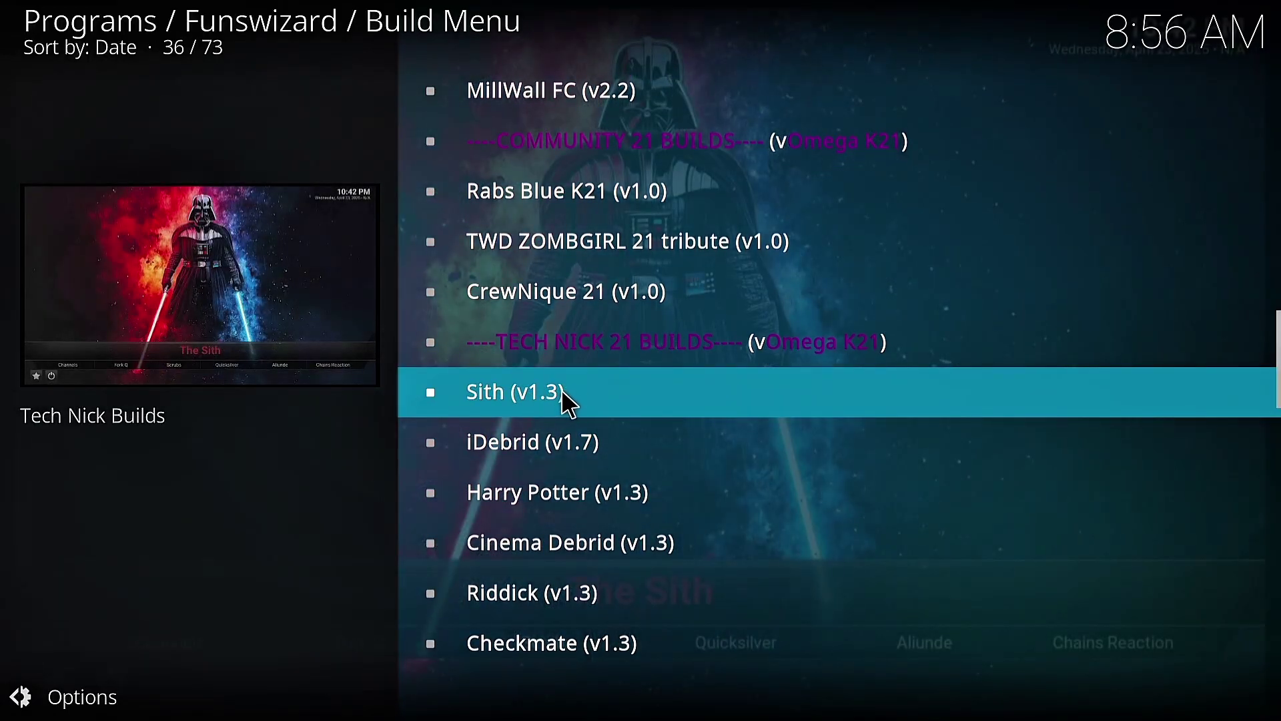
click(568, 402)
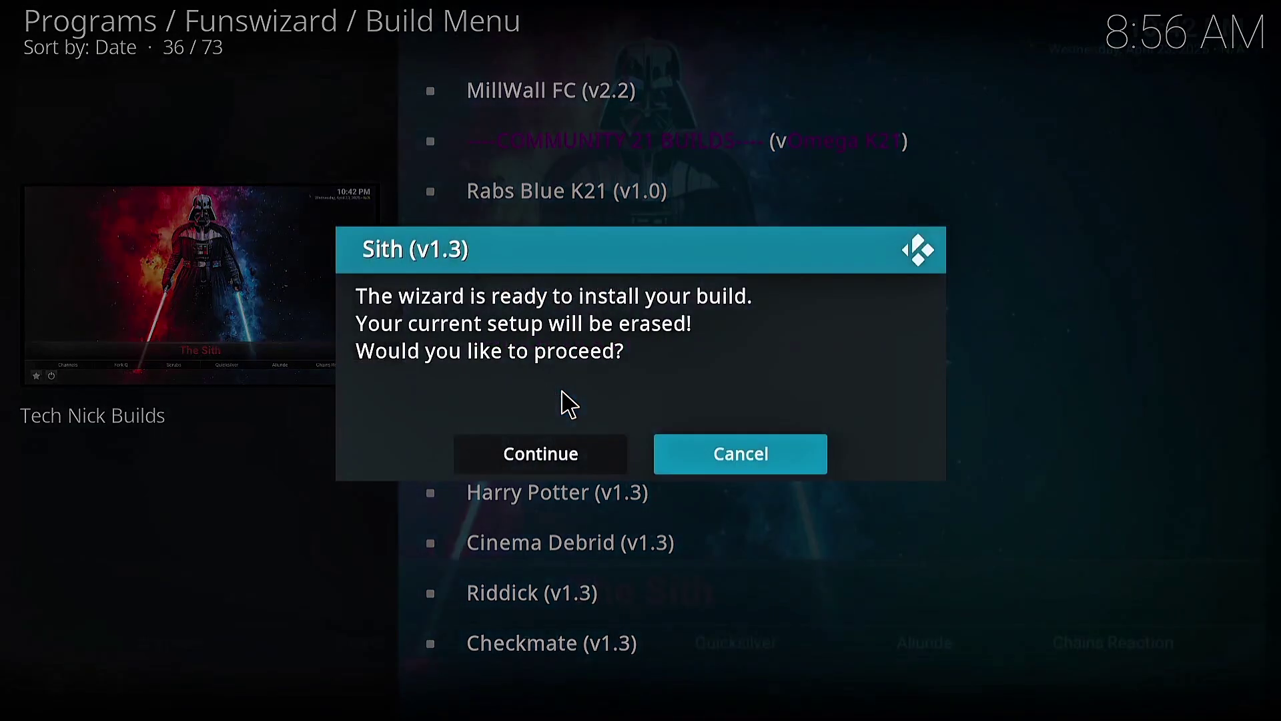
click(539, 458)
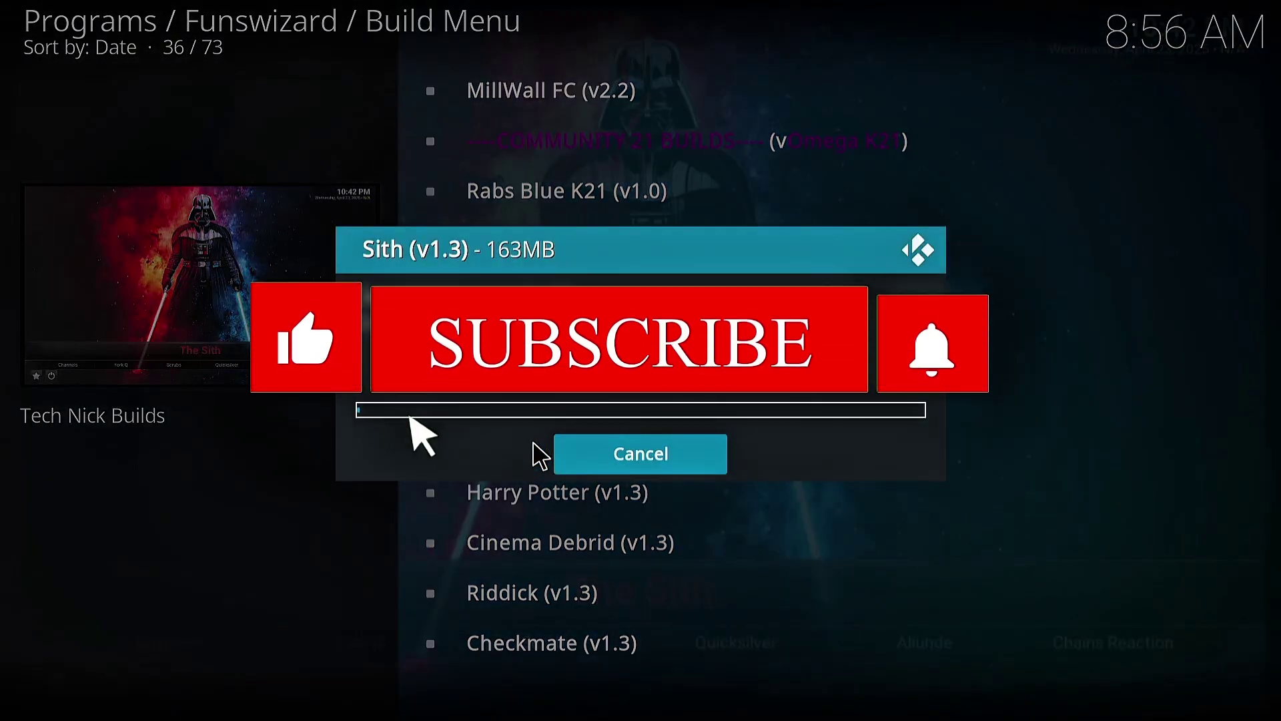